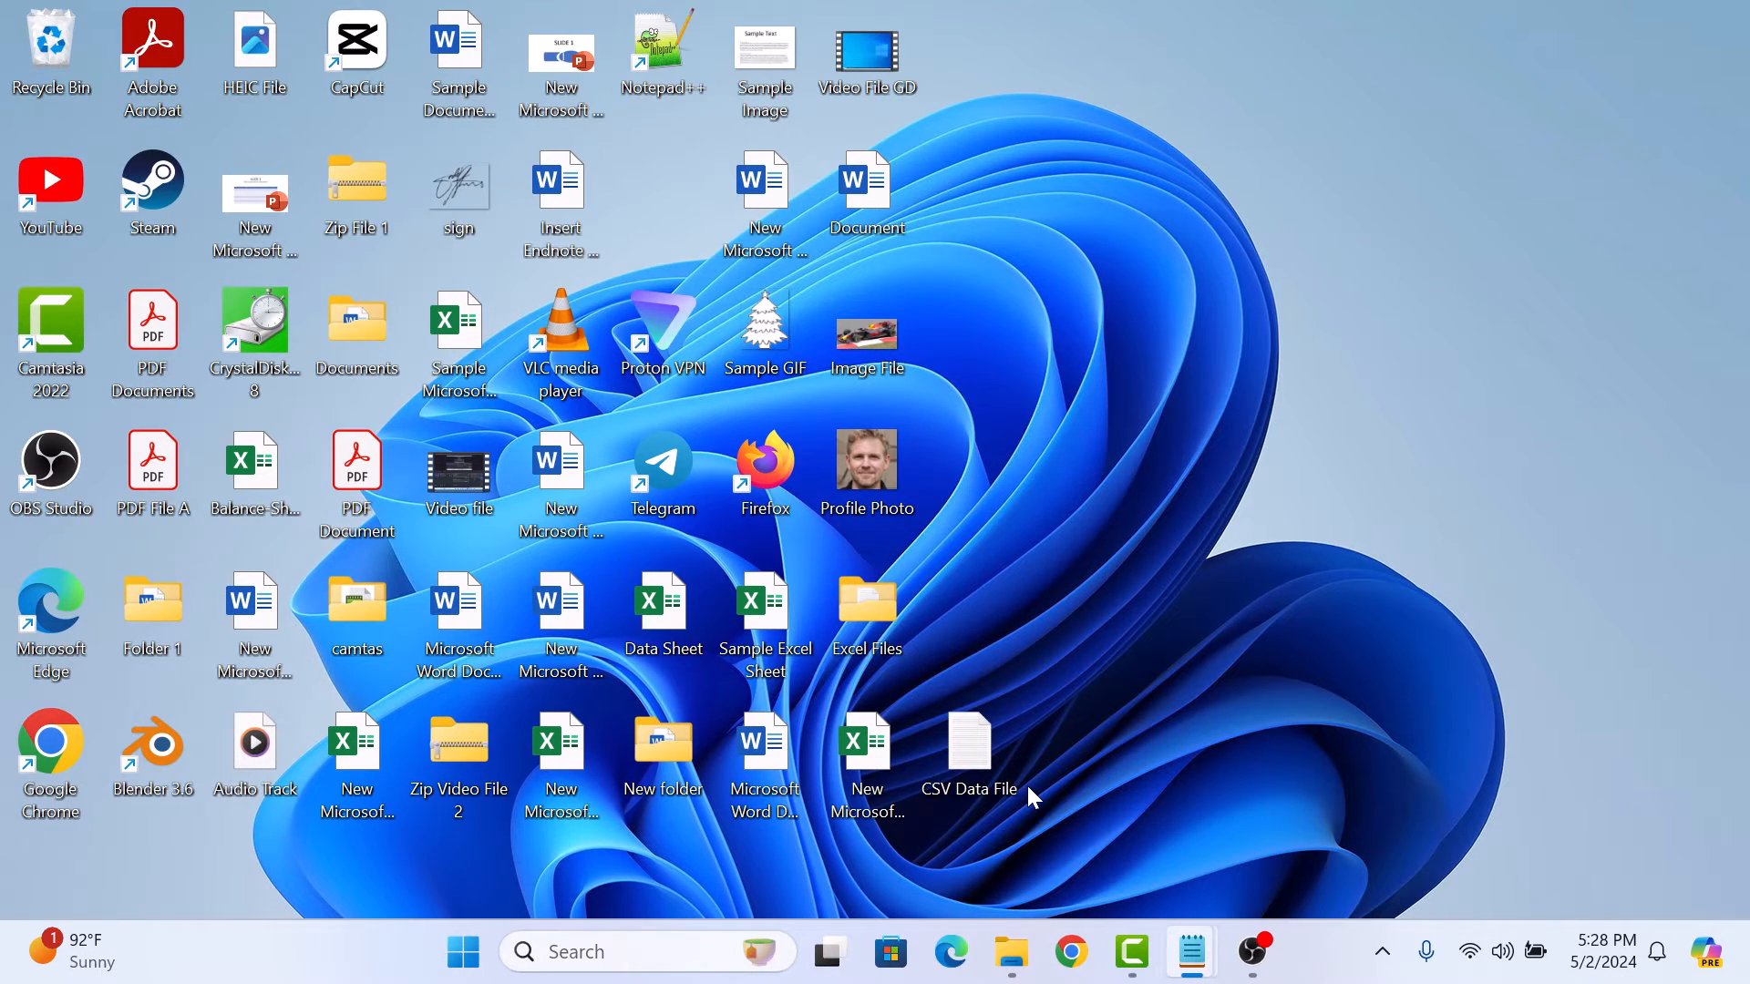
# - View the CSV Data File's Name, Sex, Age, Height and Weight contents in Notepad
pyautogui.doubleClick(971, 770)
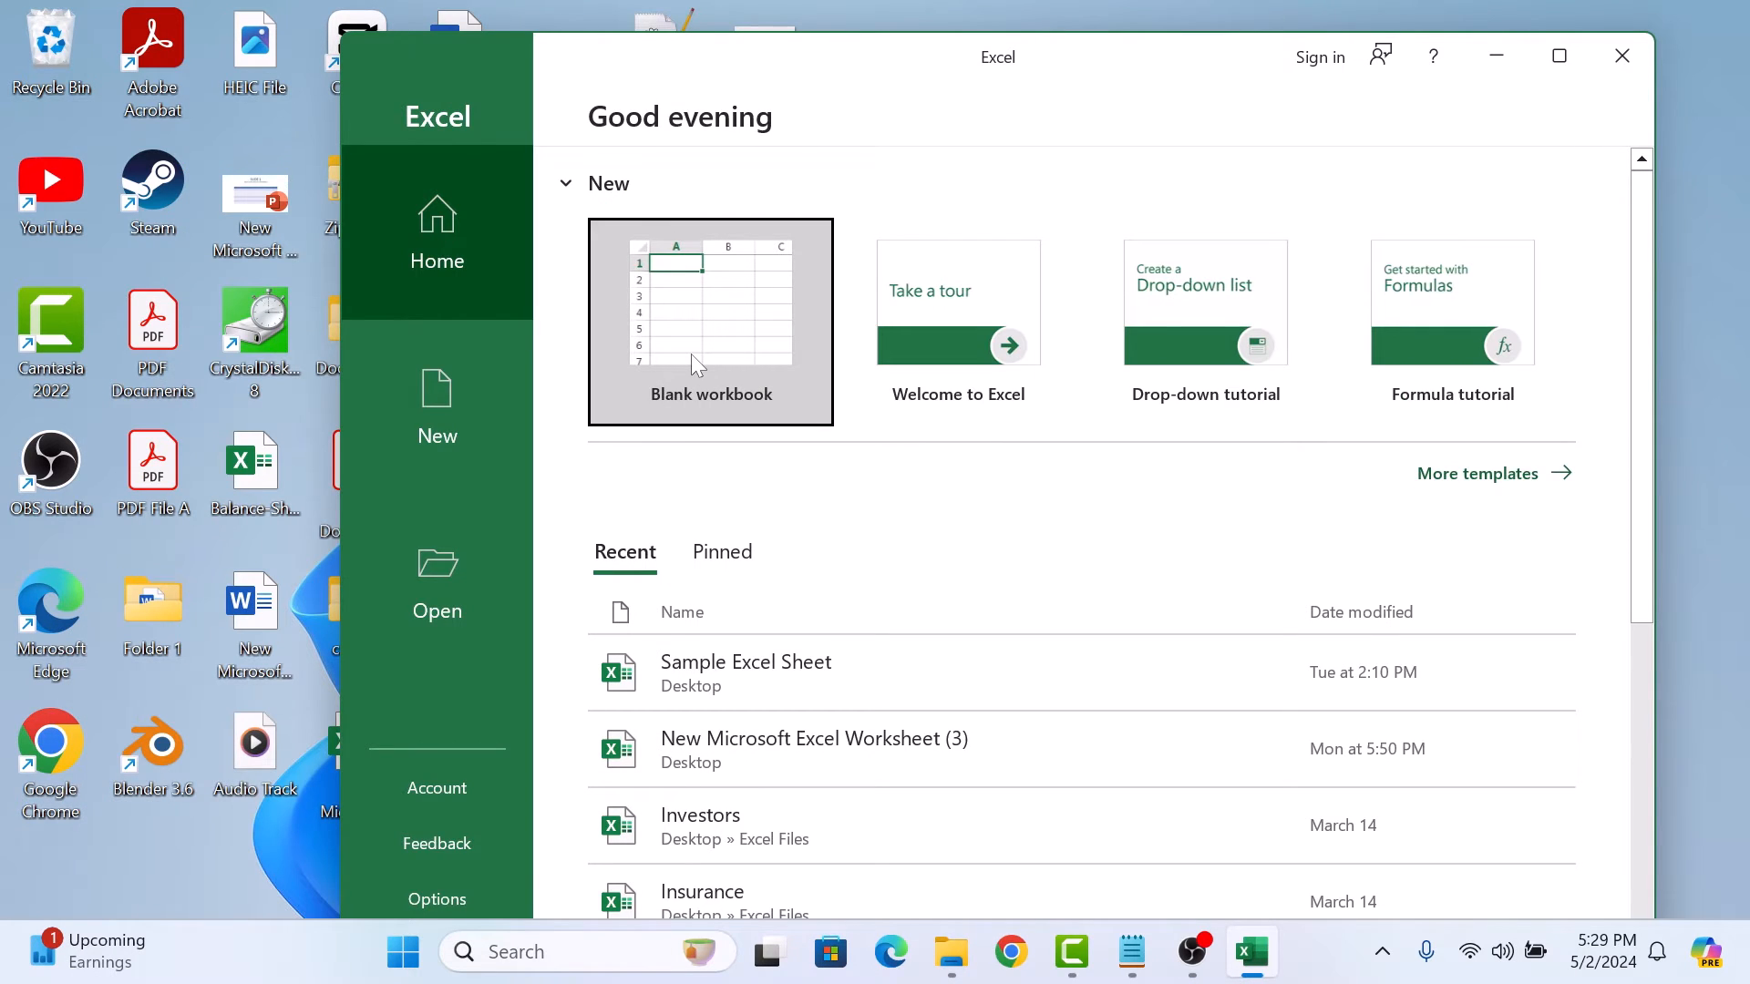
# - Create a new blank workbook, maximize it, and show the external data import options
pyautogui.click(691, 354)
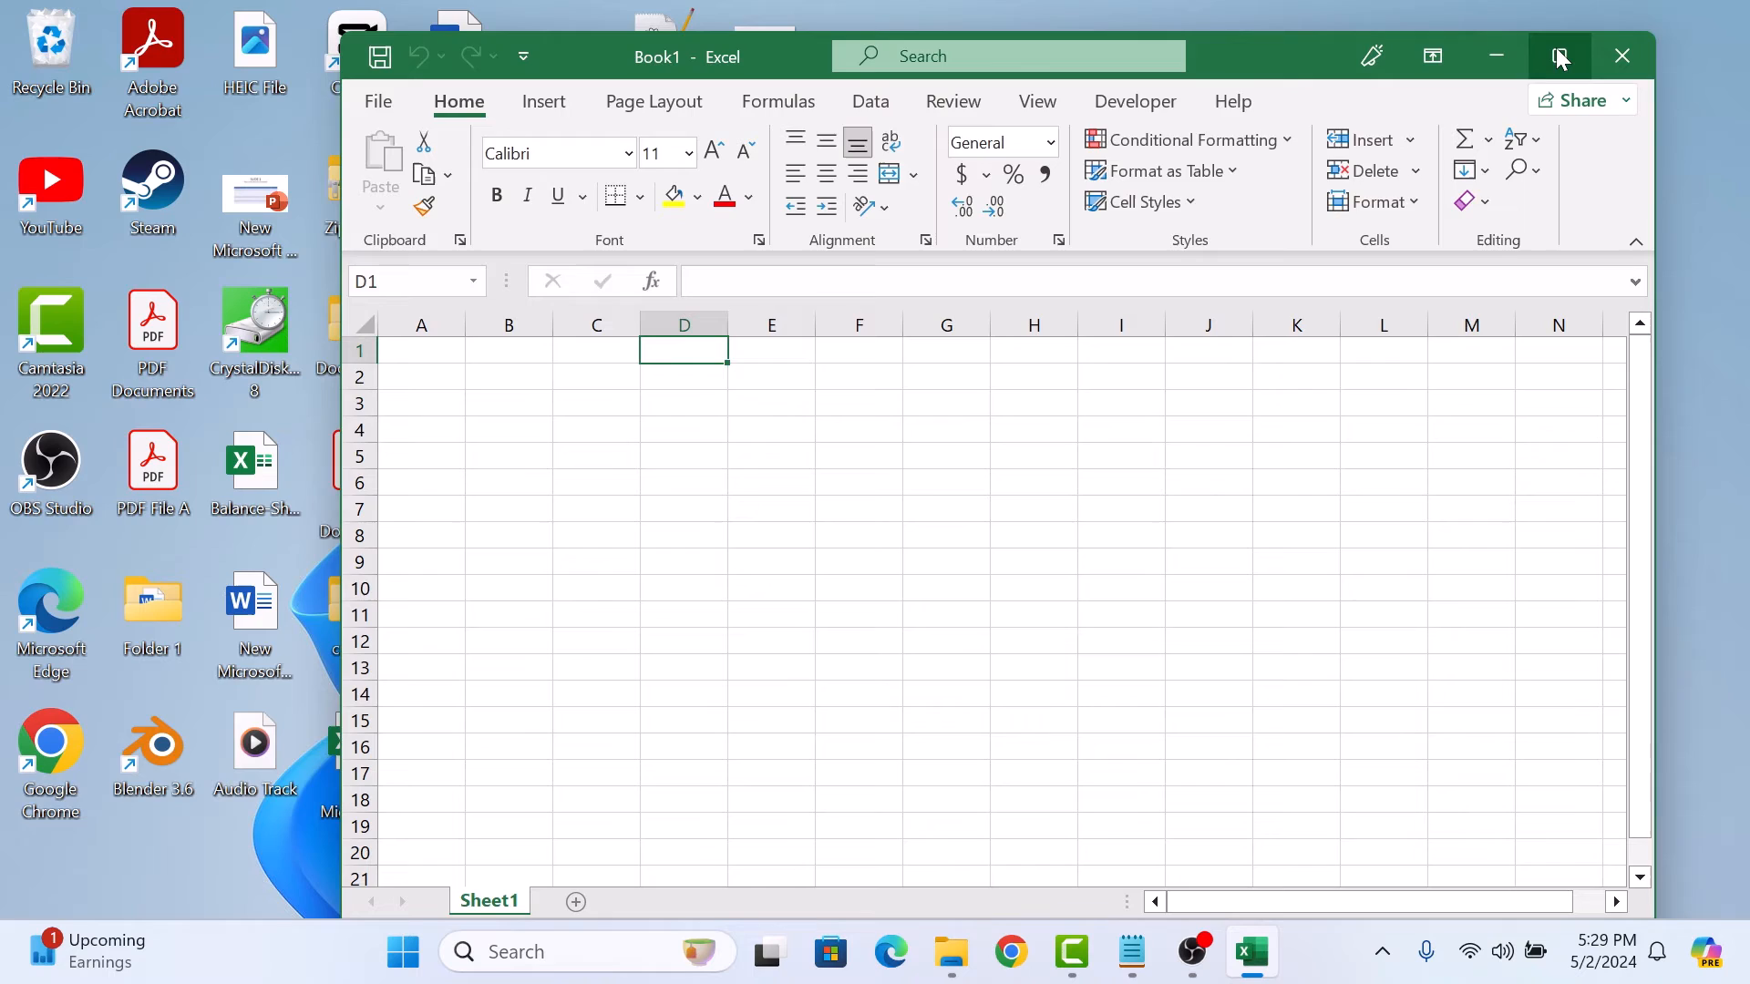
pyautogui.click(1558, 55)
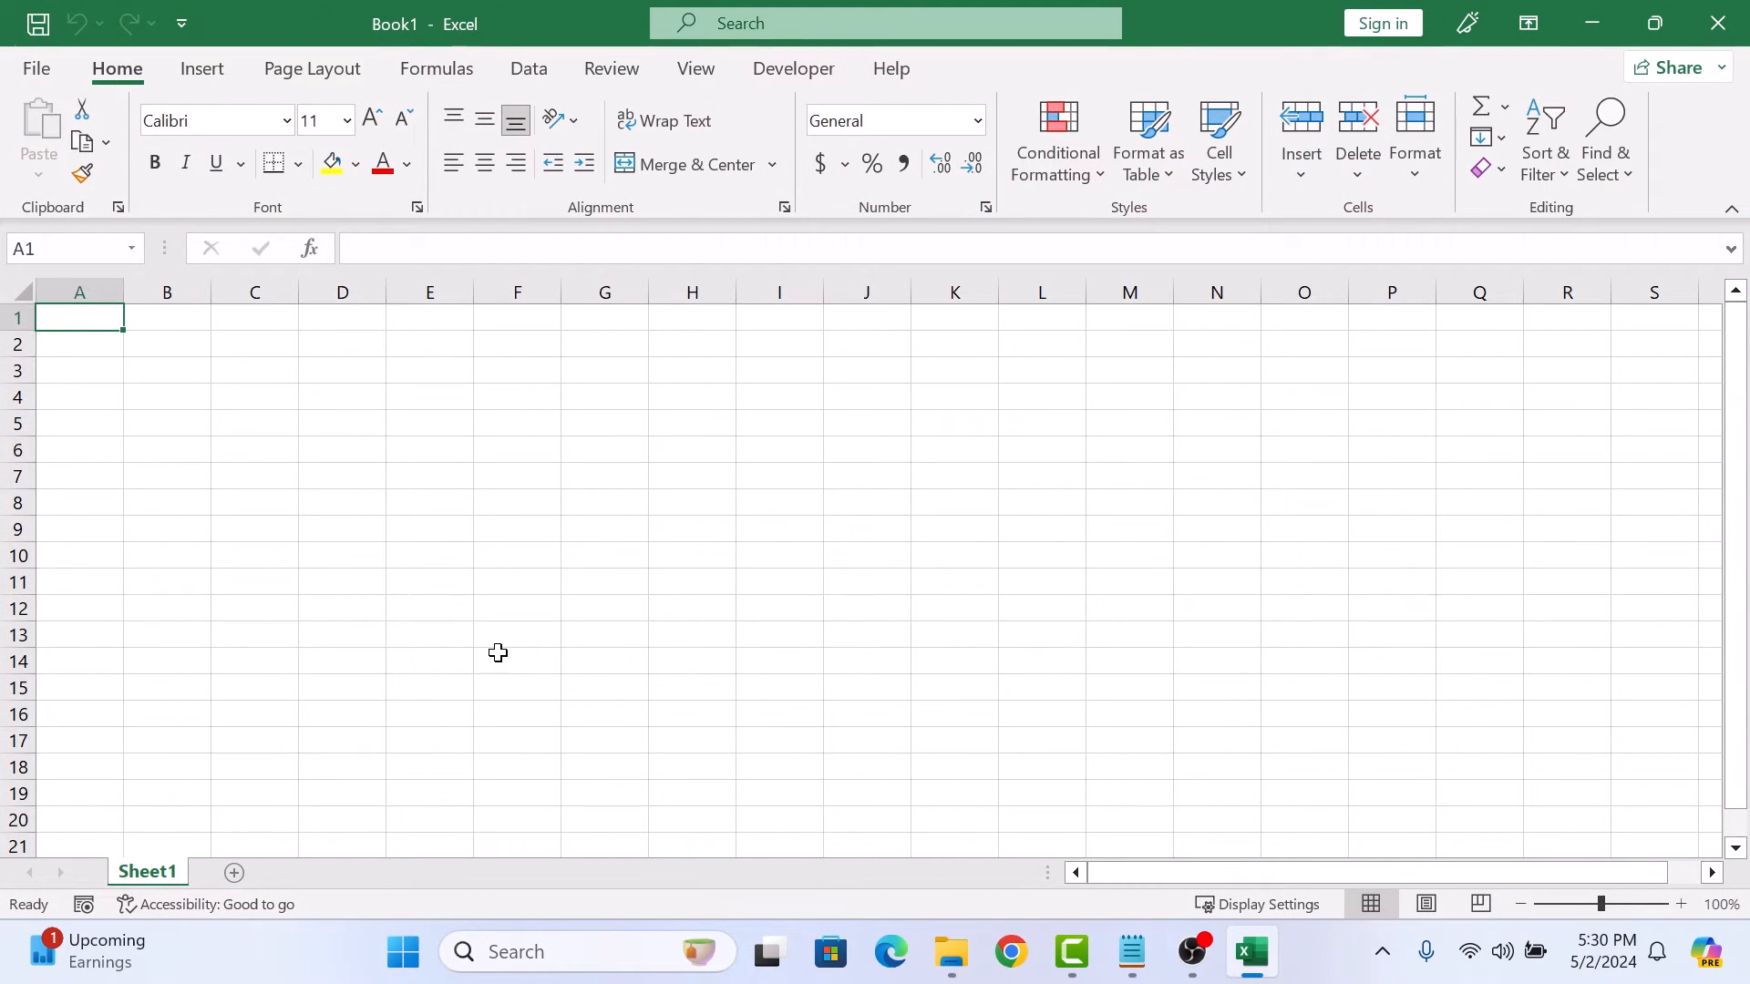
pyautogui.click(544, 76)
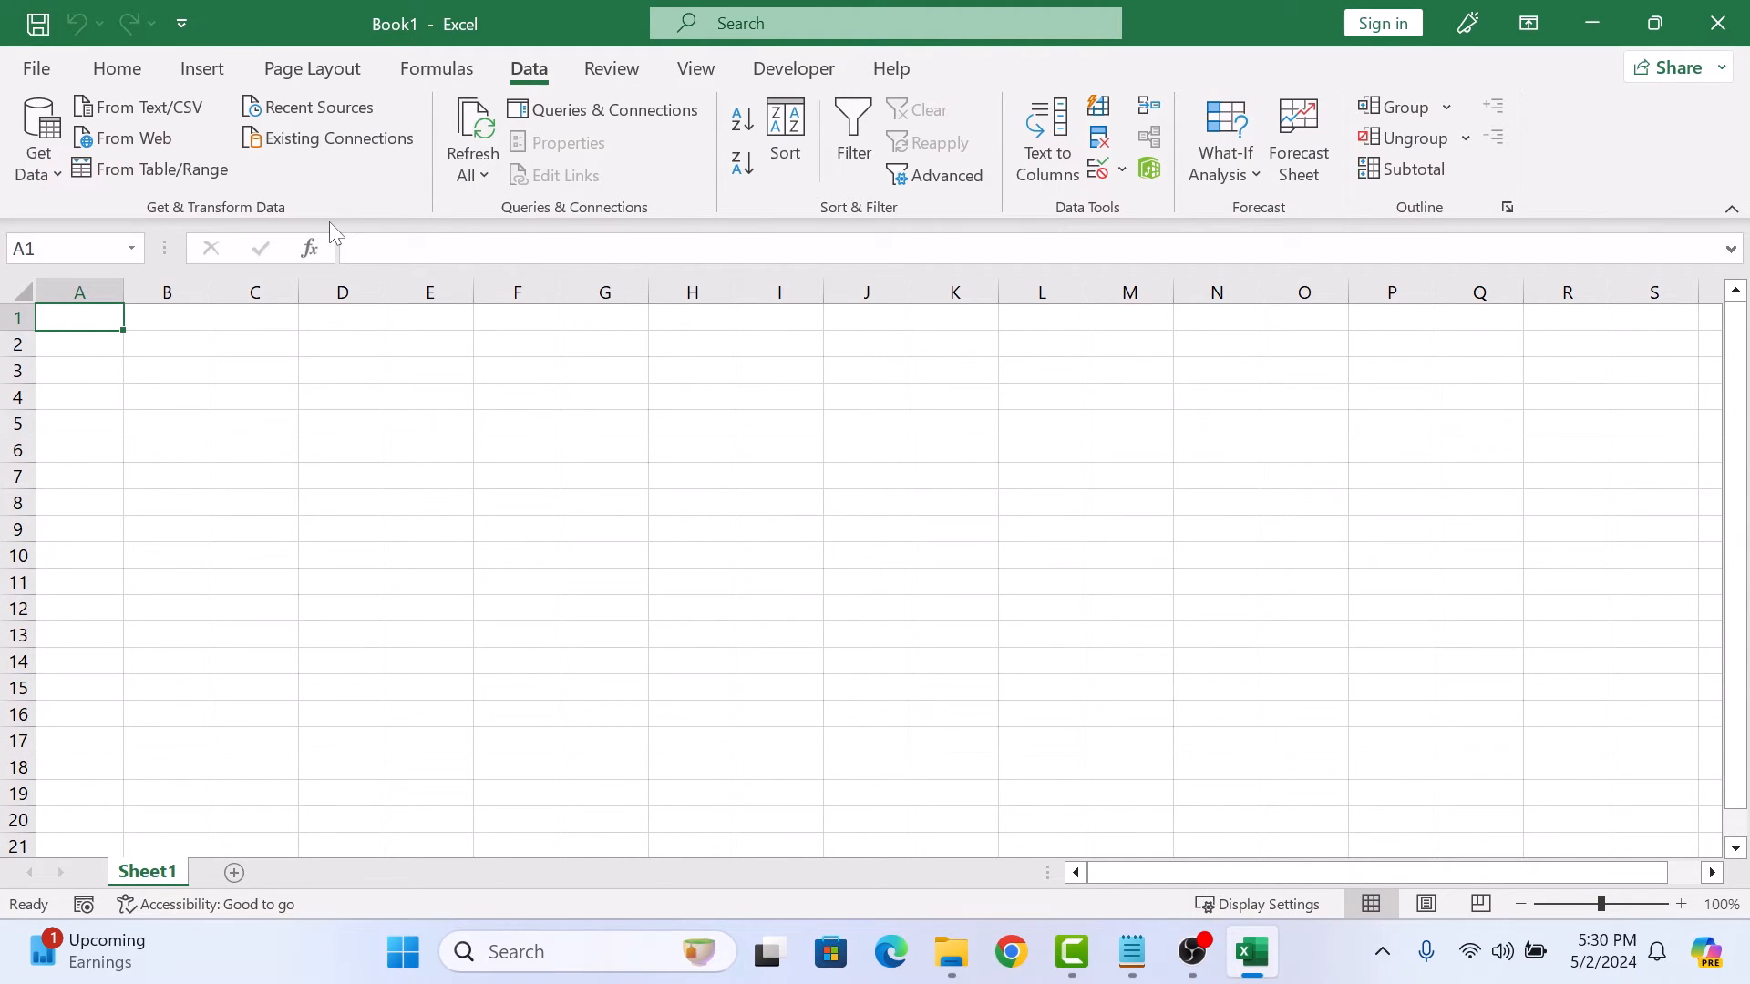
# - Import From Text/CSV, selecting CSV Data File from the Desktop
pyautogui.click(164, 106)
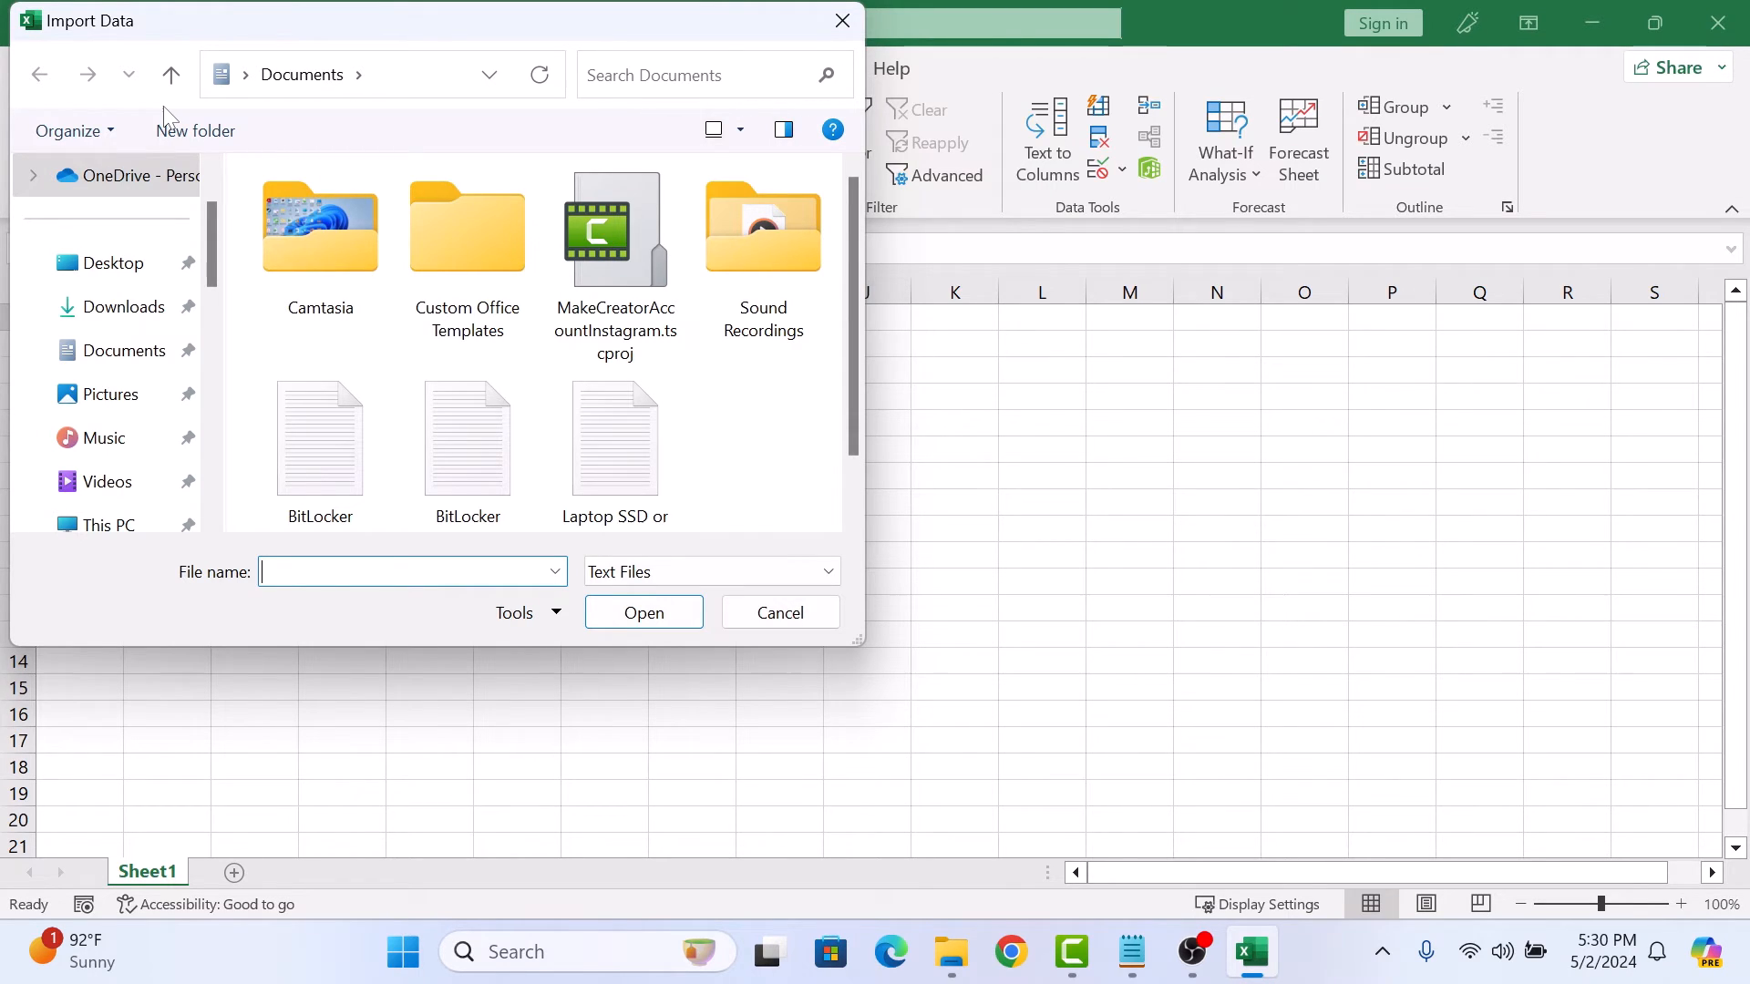
pyautogui.click(114, 263)
pyautogui.click(351, 449)
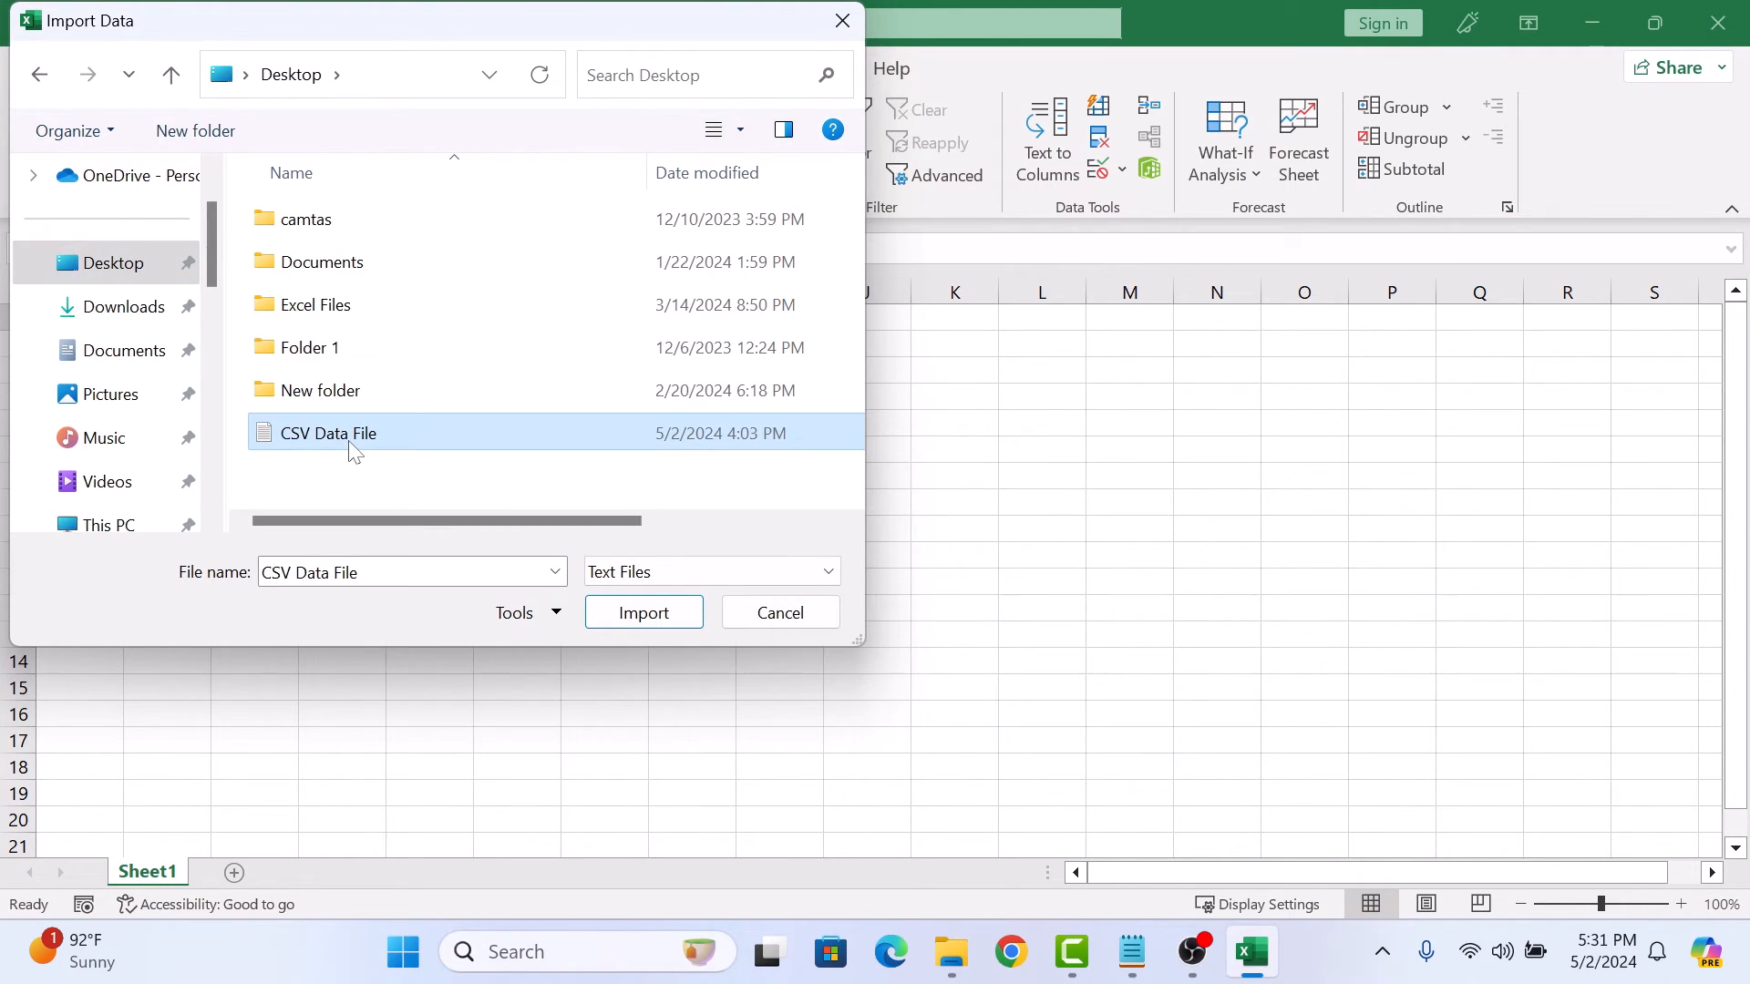
pyautogui.click(674, 613)
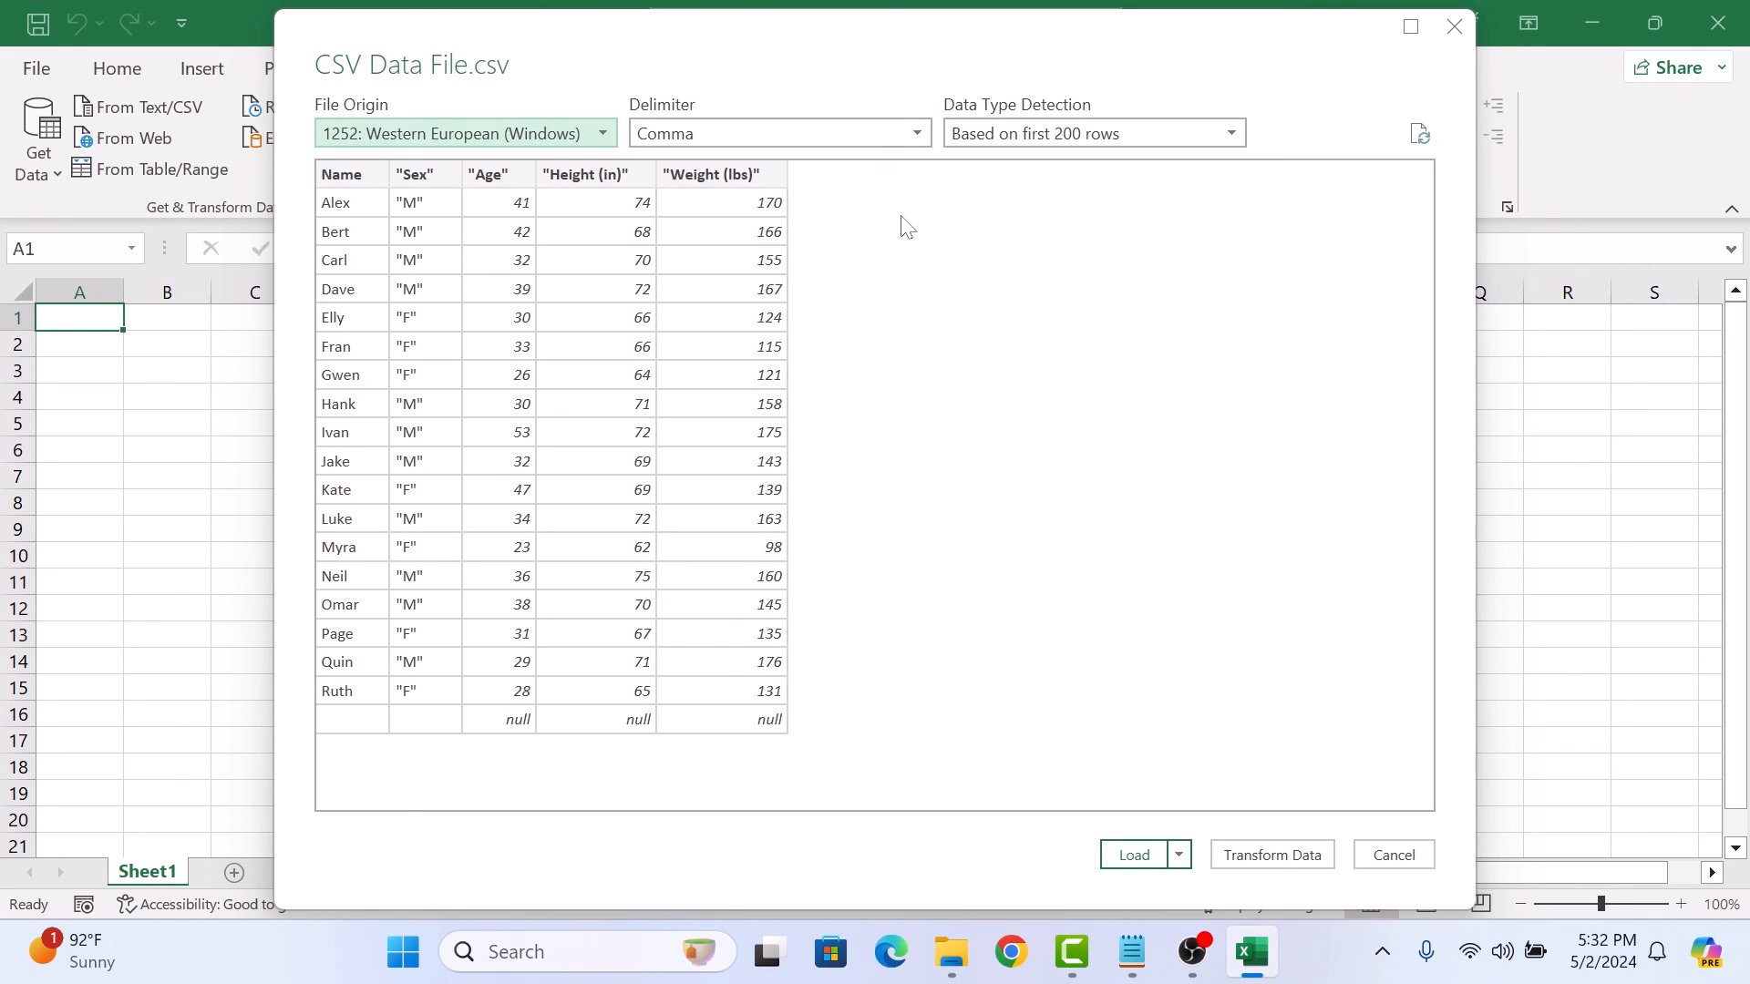
# - Load the previewed Name, Sex, Age, Height, Weight data into the workbook
pyautogui.click(1138, 856)
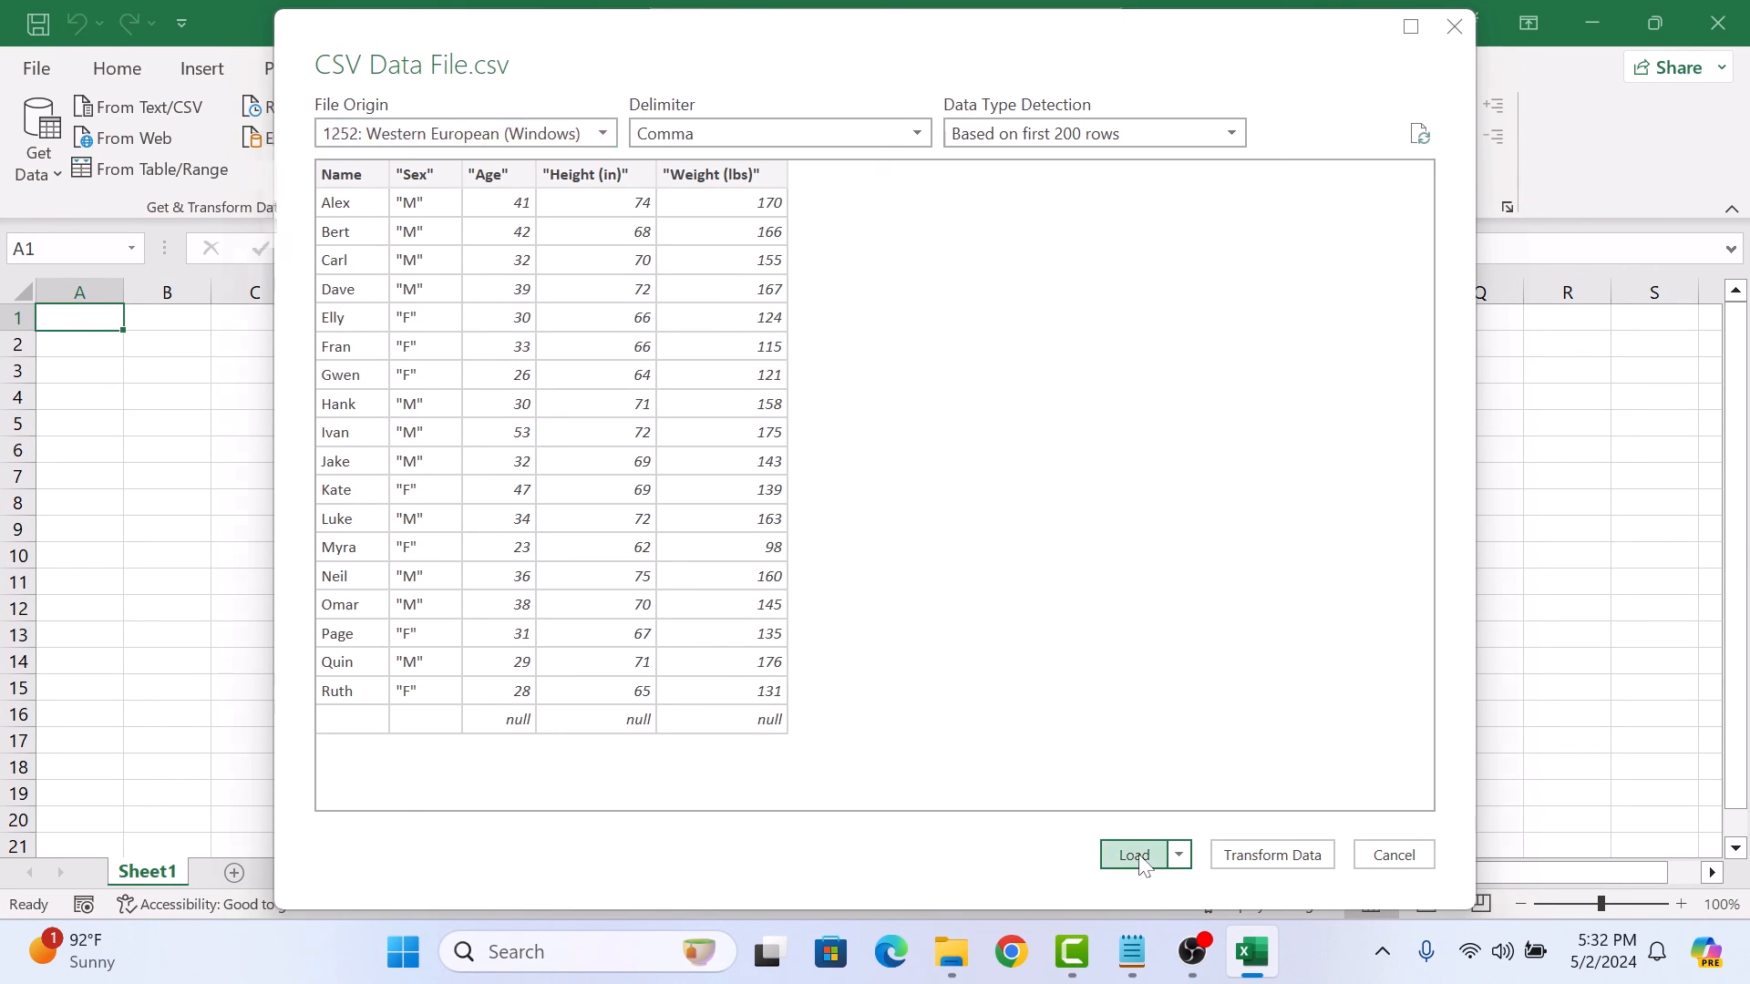